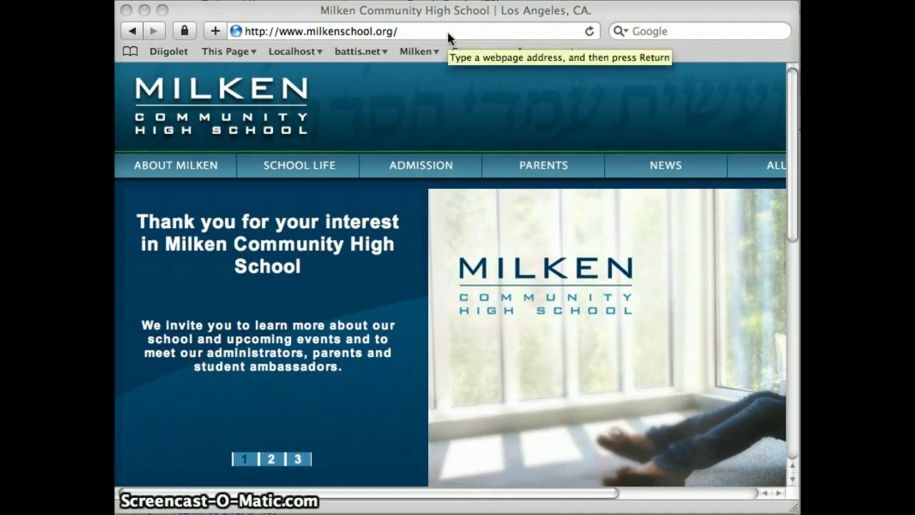
# Load blogs.milkenschool.org/nofim in Safari to reach the Nofim WordPress login page.
pyautogui.click(421, 39)
pyautogui.click(413, 32)
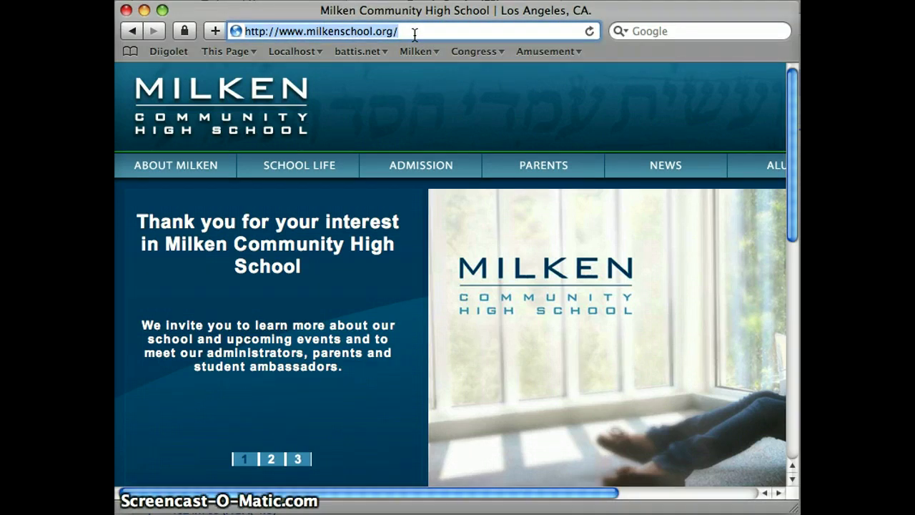
pyautogui.write('blogs.')
pyautogui.press('Right')
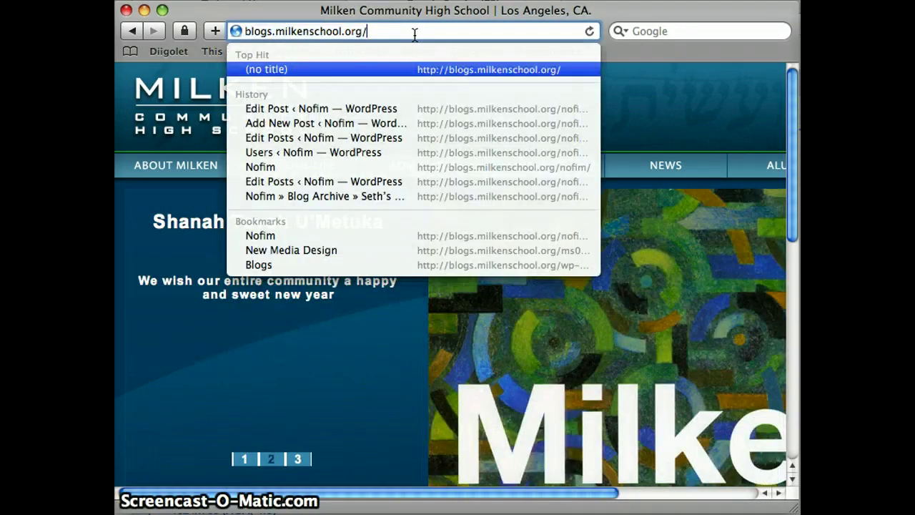
pyautogui.write('nofi')
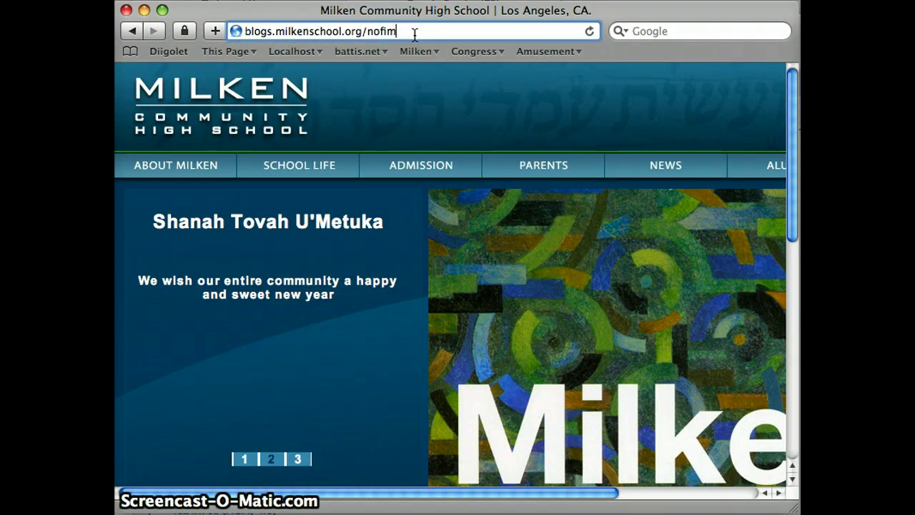
pyautogui.press('Return')
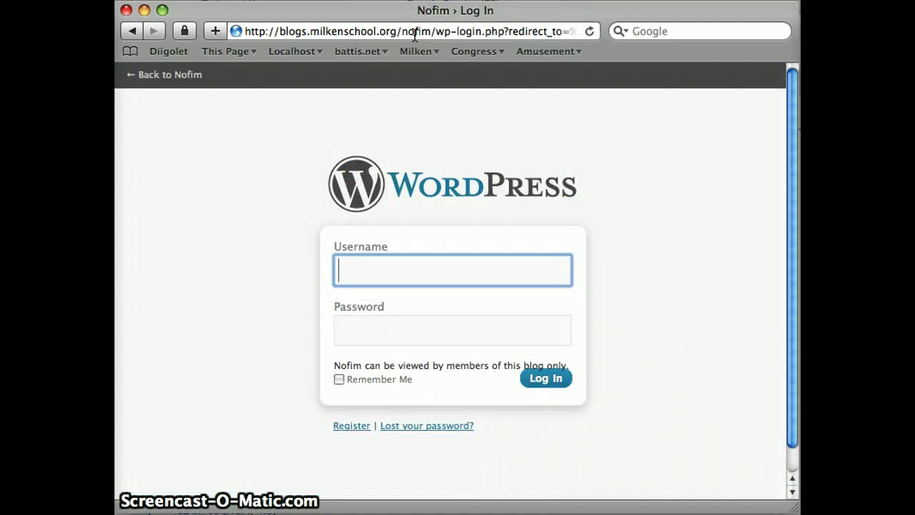
# Log in to the Nofim blog with the account's username and password.
pyautogui.press('Tab')
pyautogui.write('********')
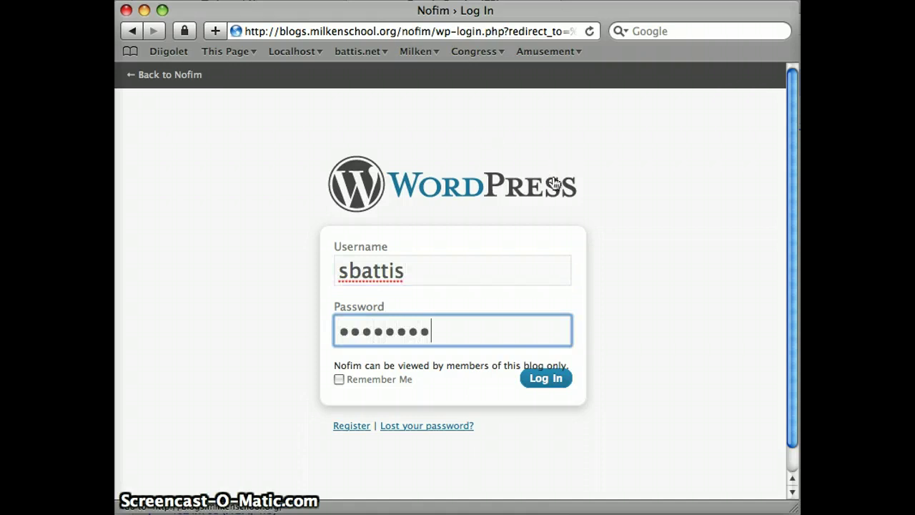
pyautogui.click(559, 387)
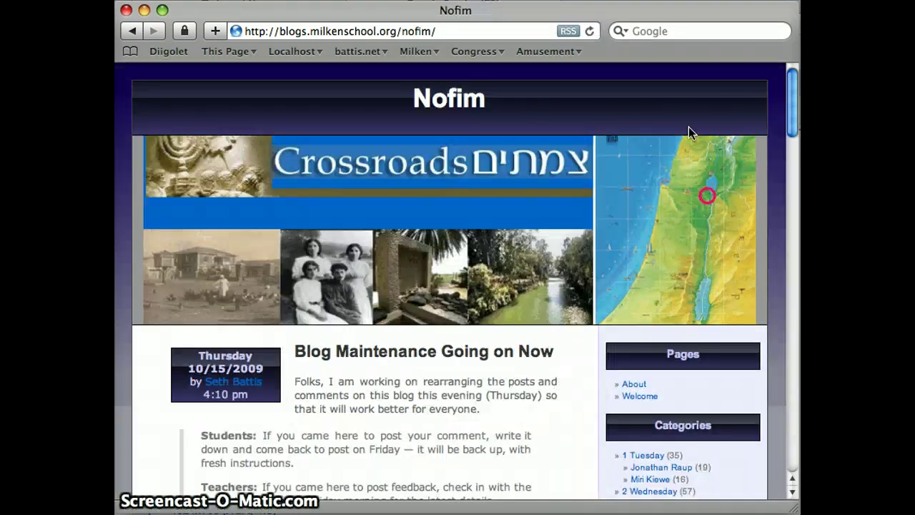
# Open the Nofim About page from the Pages list and read its four blog rules.
pyautogui.scroll(-1, 792, 93)
pyautogui.moveTo(791, 93); pyautogui.dragTo(791, 128)
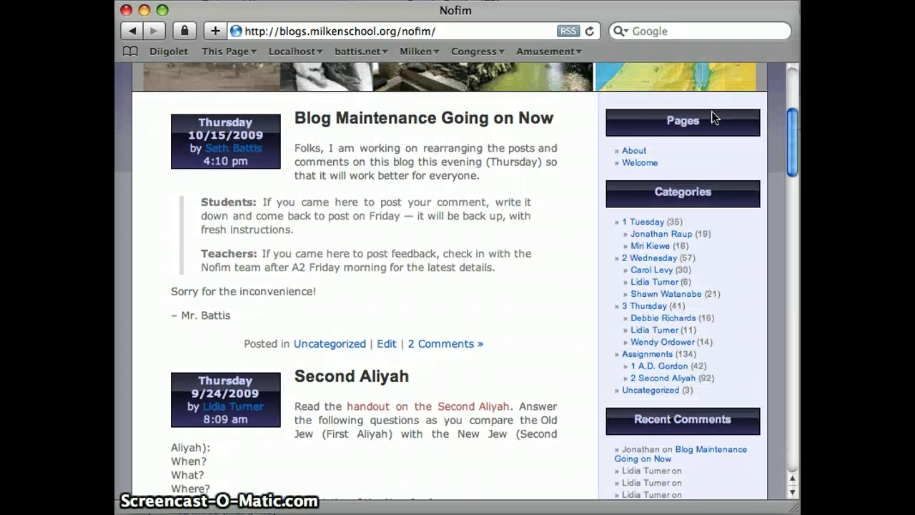
pyautogui.click(632, 152)
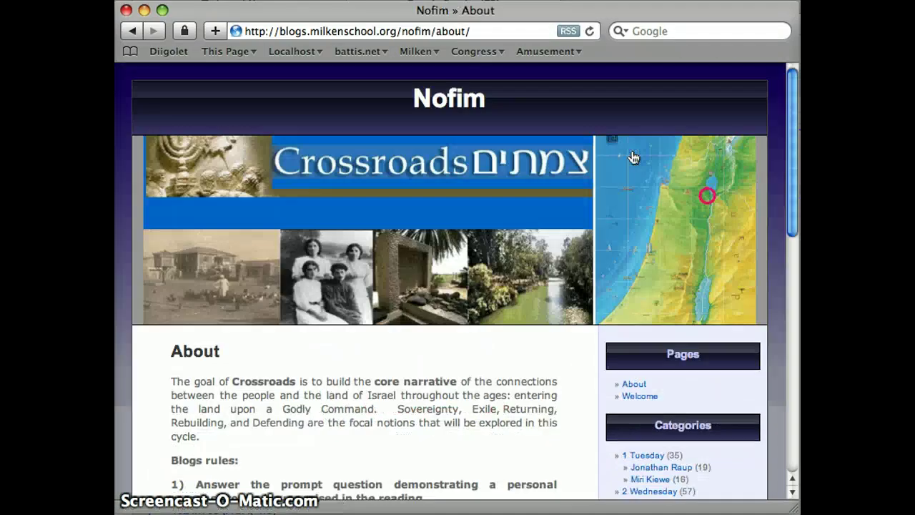
pyautogui.moveTo(792, 80); pyautogui.dragTo(796, 155)
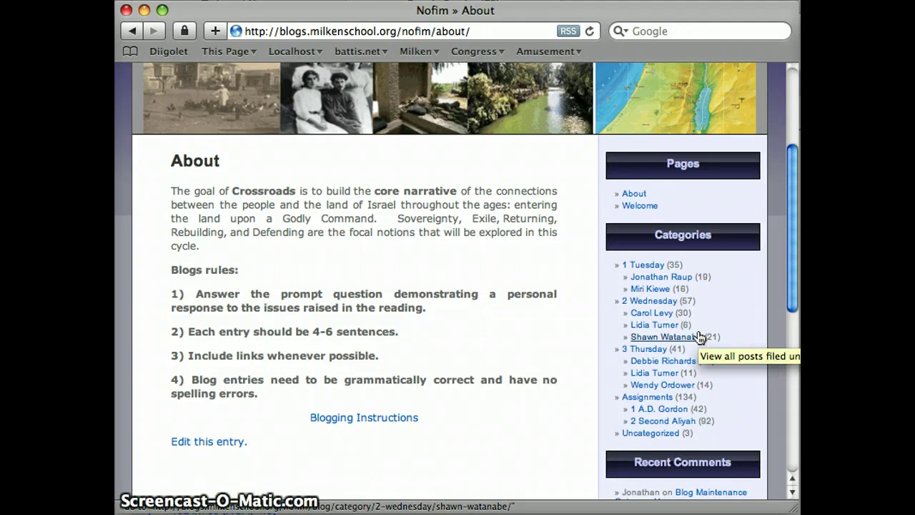
# Open a student's category under 1 Tuesday and browse its Second Aliyah posts.
pyautogui.click(679, 279)
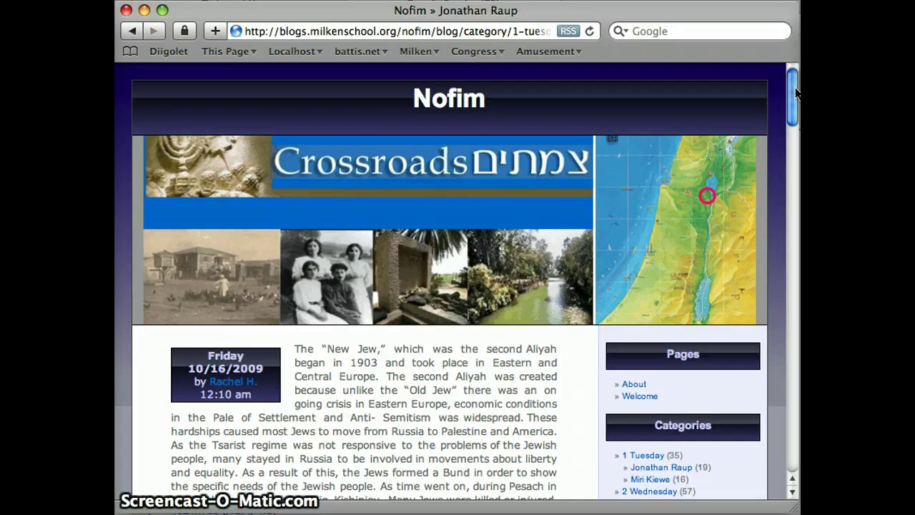
pyautogui.moveTo(795, 94); pyautogui.dragTo(793, 135)
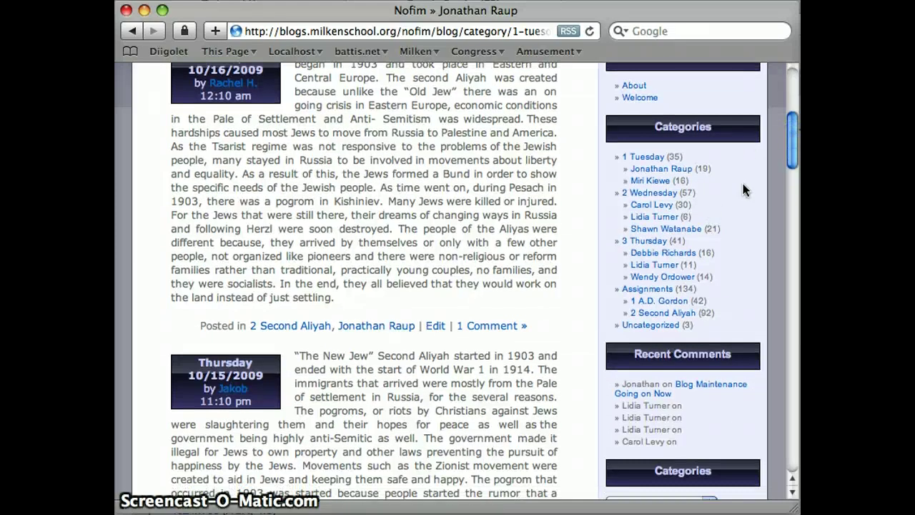
pyautogui.moveTo(790, 152); pyautogui.dragTo(791, 214)
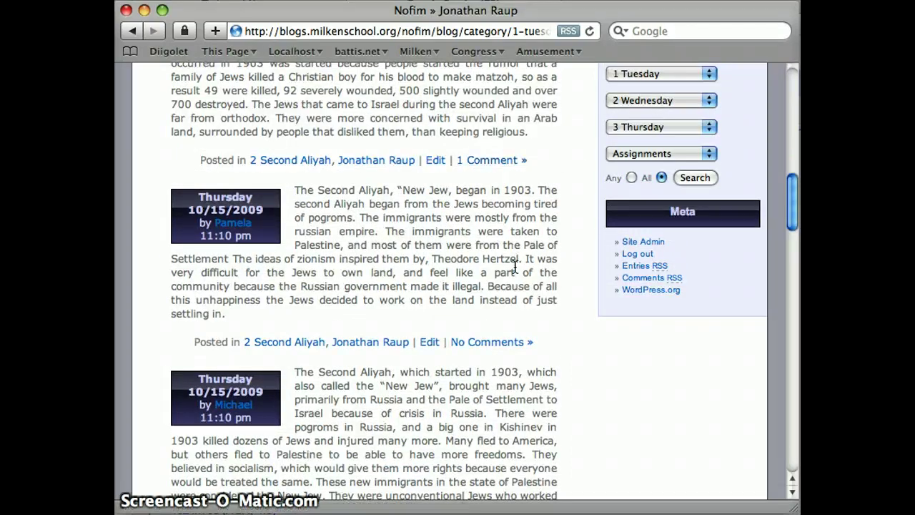
# Post the comment 'Gee, this is a brilliant and insightful piece of pros' on an uncommented post.
pyautogui.click(506, 349)
pyautogui.click(508, 350)
pyautogui.write('Gee, th')
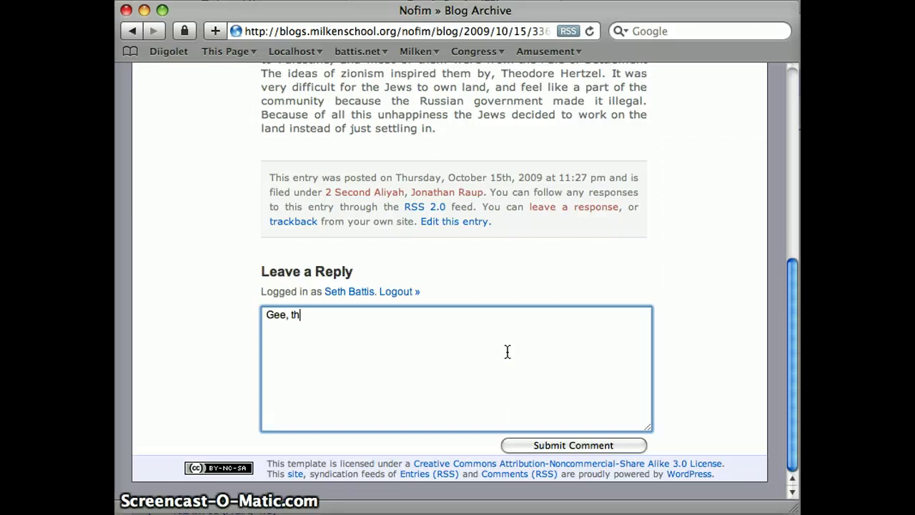
pyautogui.write('is is a brilliant a')
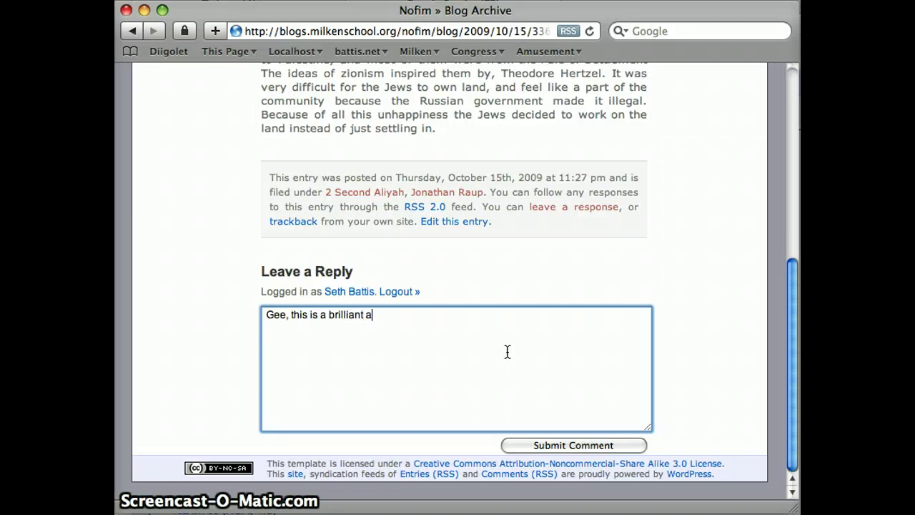
pyautogui.write('nd insightful piece o')
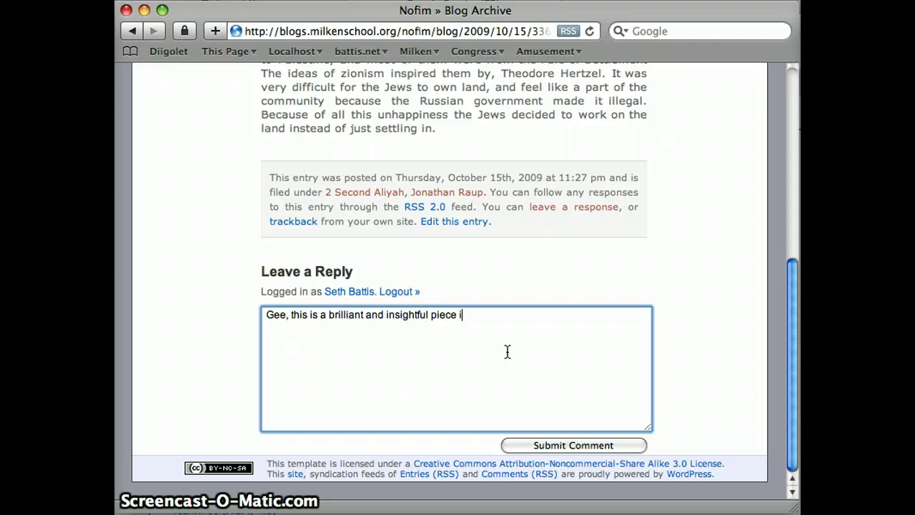
pyautogui.write('f prose...')
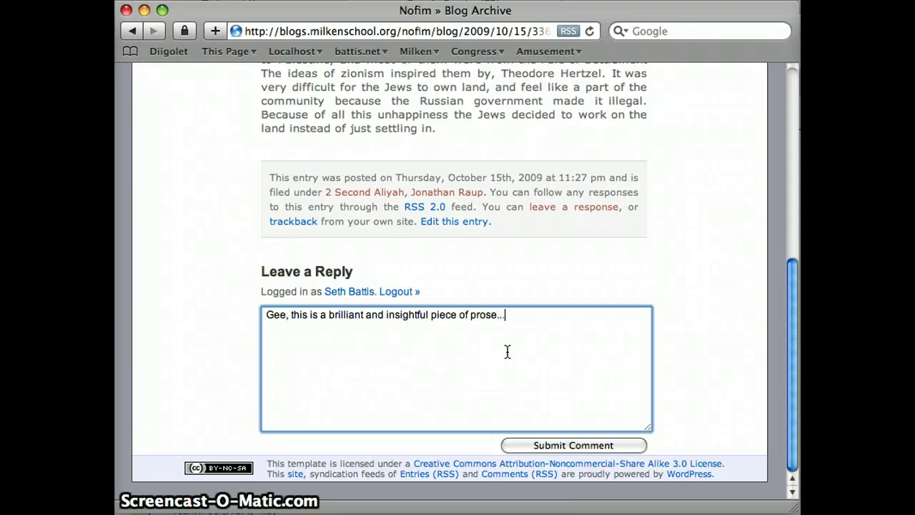
pyautogui.click(606, 446)
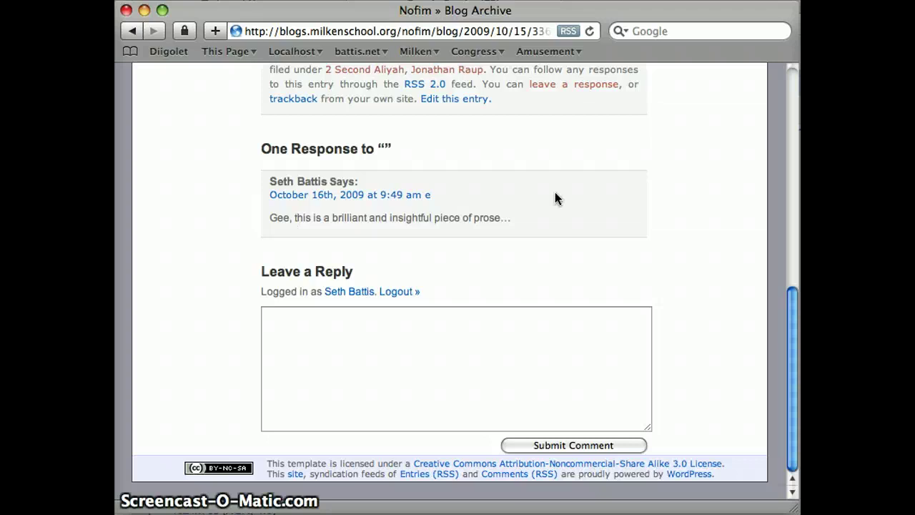
pyautogui.moveTo(797, 300); pyautogui.dragTo(756, 96)
# From the Nofim home page, set category filters to a student's group and 1 A.D. Gordon.
pyautogui.scroll(2, 774, 72)
pyautogui.click(449, 100)
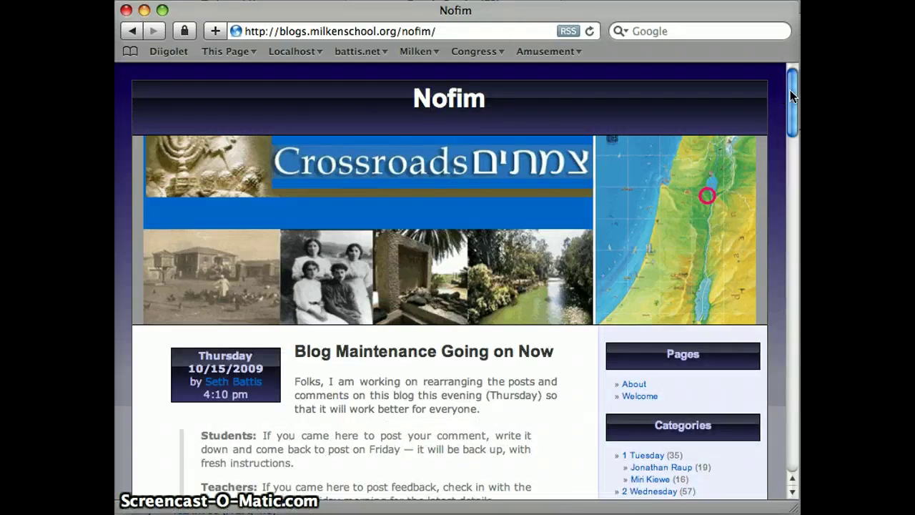
pyautogui.moveTo(792, 97); pyautogui.dragTo(781, 201)
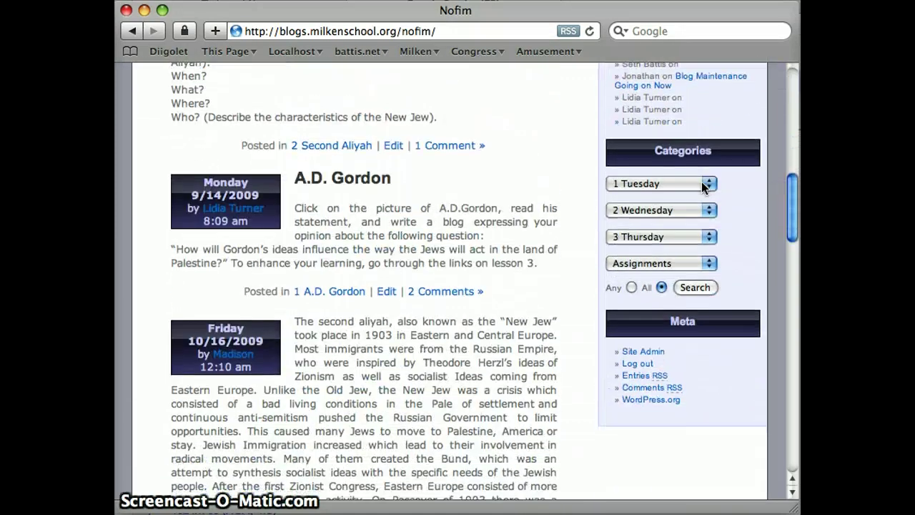
pyautogui.click(701, 181)
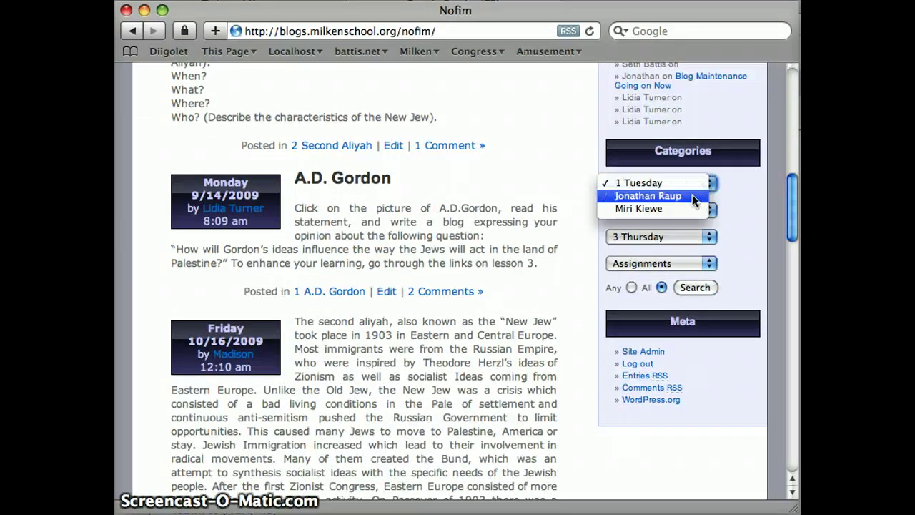
pyautogui.click(690, 199)
pyautogui.click(683, 259)
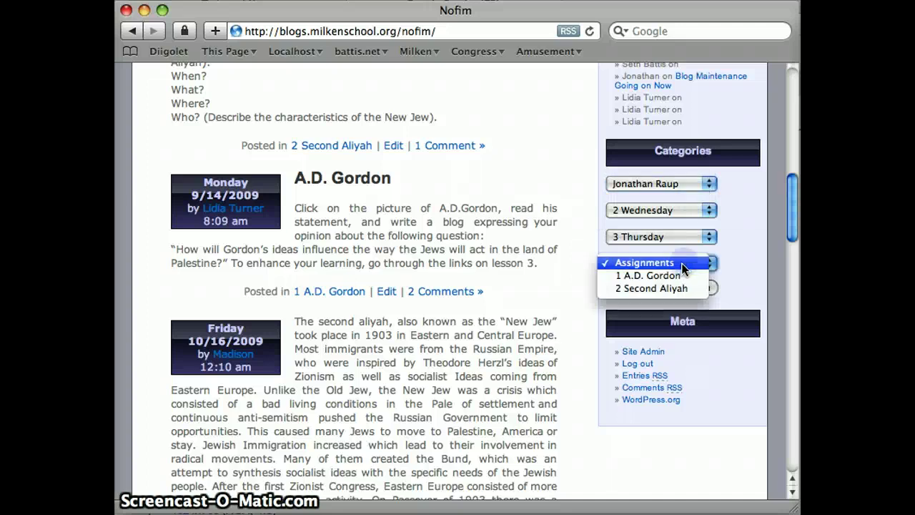
pyautogui.click(677, 278)
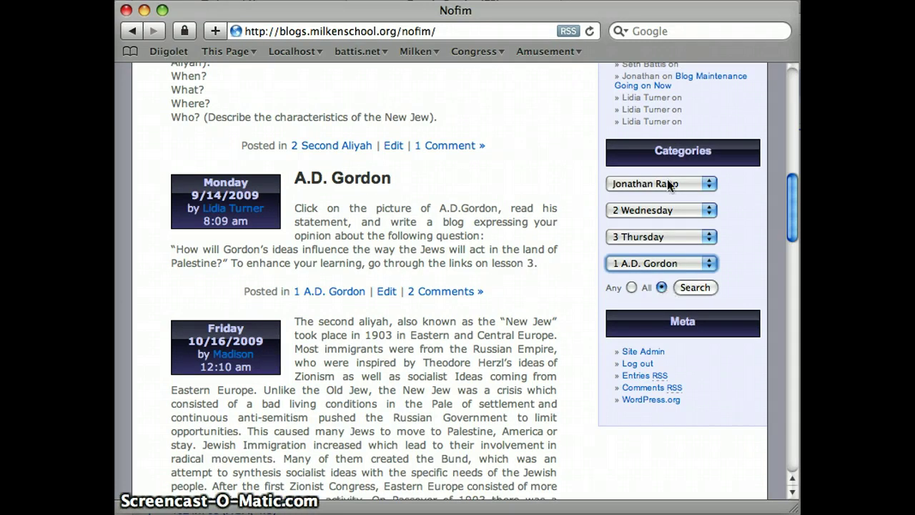
# Search posts matching both chosen categories, then go to the Site Admin dashboard.
pyautogui.click(689, 285)
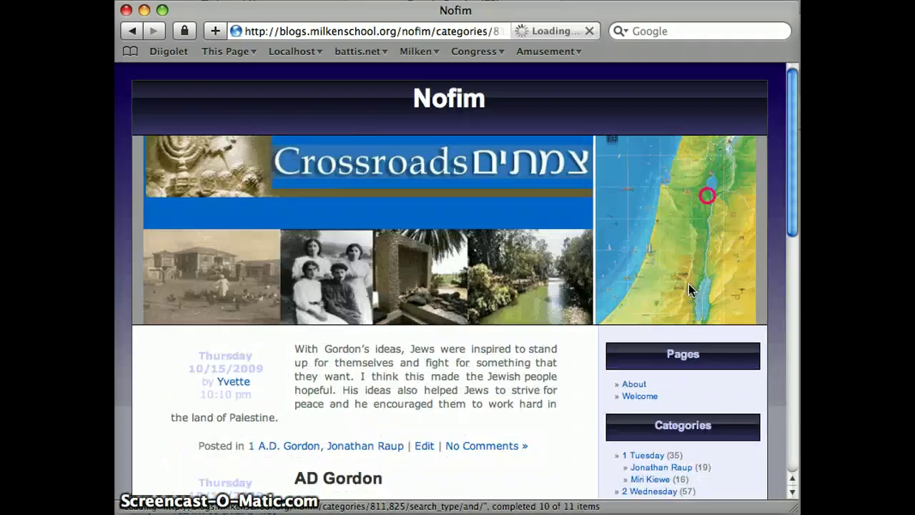
pyautogui.moveTo(792, 143); pyautogui.dragTo(792, 230)
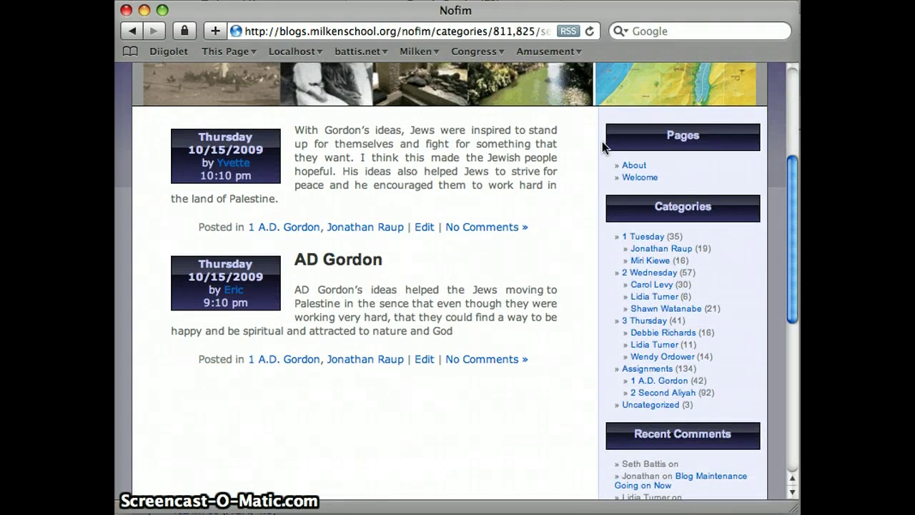
pyautogui.click(643, 298)
pyautogui.moveTo(792, 261); pyautogui.dragTo(792, 430)
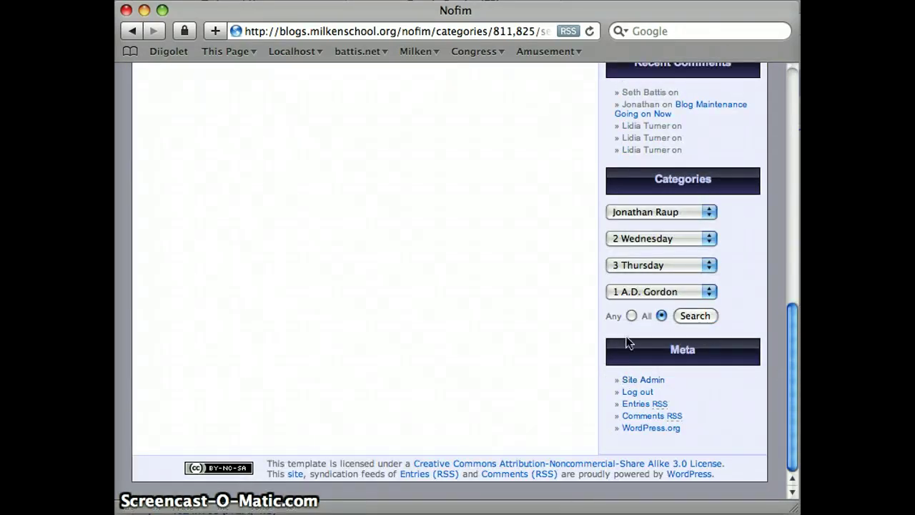
pyautogui.click(651, 382)
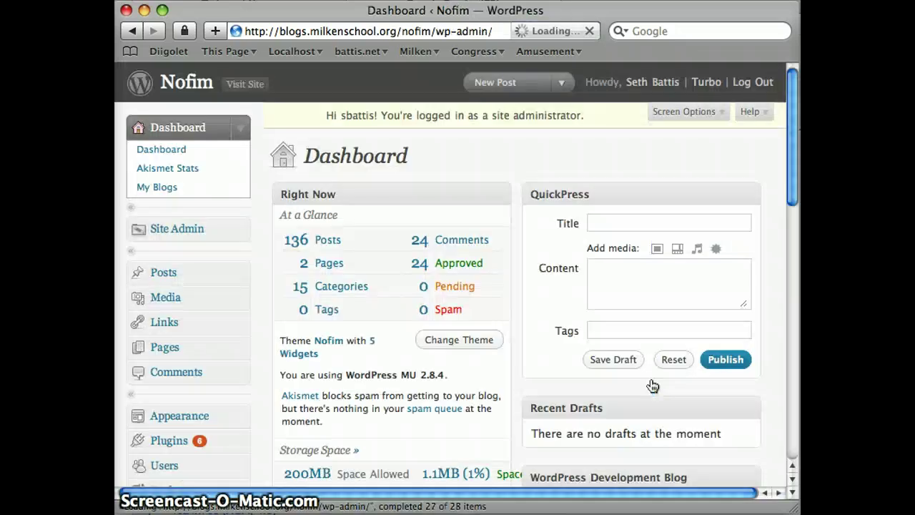
# Open Edit Comments from the Right Now box, listing all 24 comments.
pyautogui.click(456, 240)
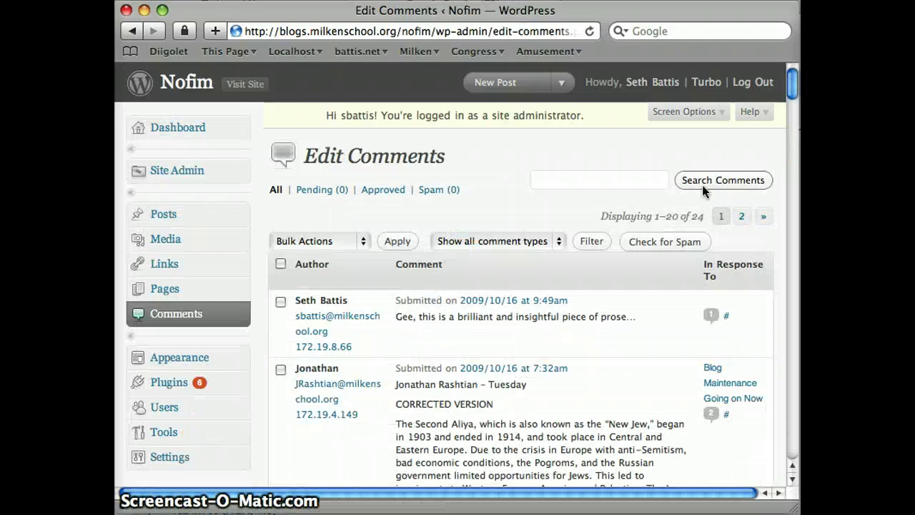
pyautogui.moveTo(793, 91); pyautogui.dragTo(792, 97)
pyautogui.moveTo(484, 263)
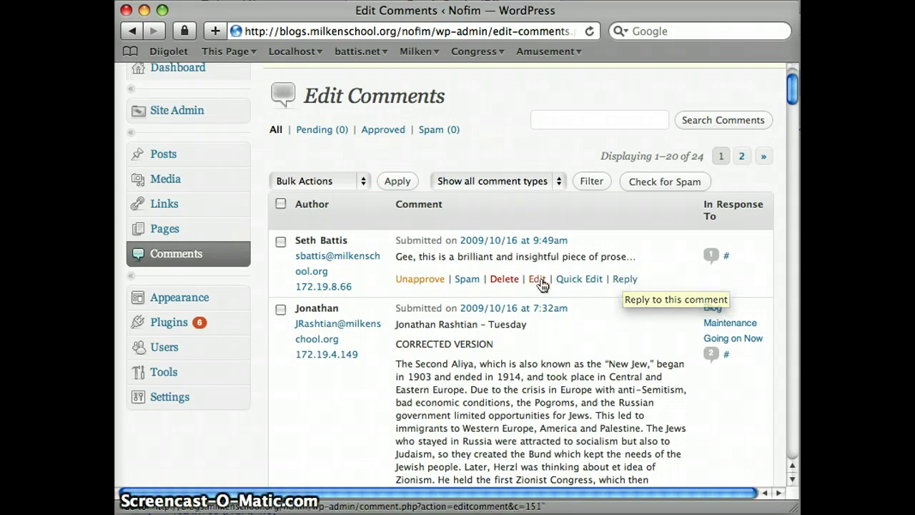
# Delete the 'brilliant and insightful' test comment and confirm, leaving 23 comments.
pyautogui.click(506, 280)
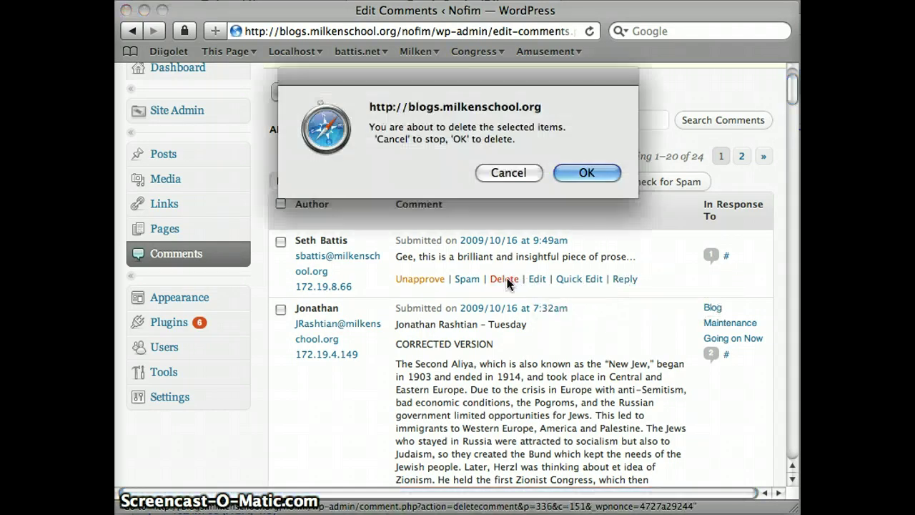
pyautogui.click(579, 176)
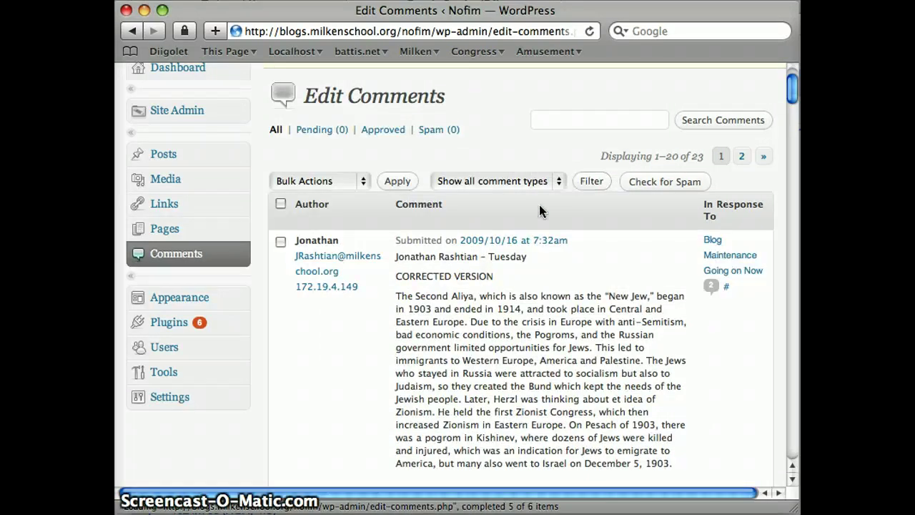
pyautogui.moveTo(795, 85); pyautogui.dragTo(793, 79)
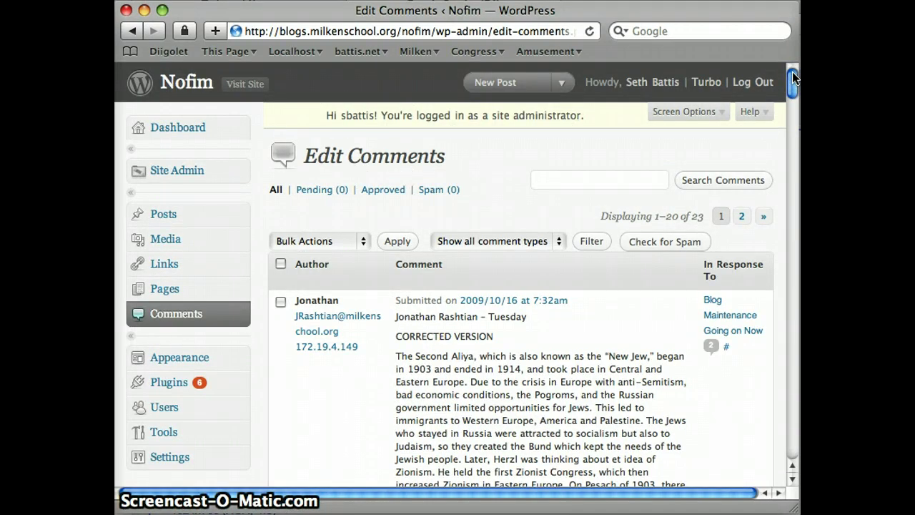
# Enter a Safari search for the commenter's name OR their e-mail address.
pyautogui.click(559, 37)
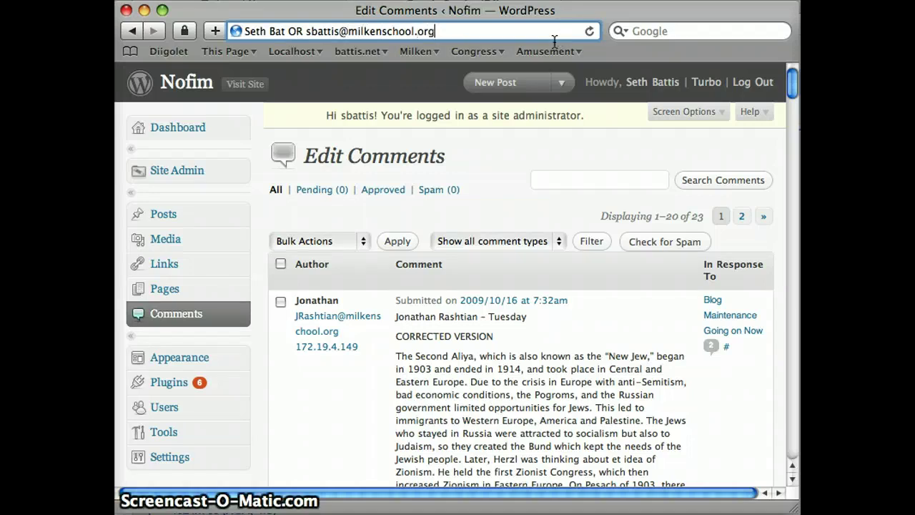